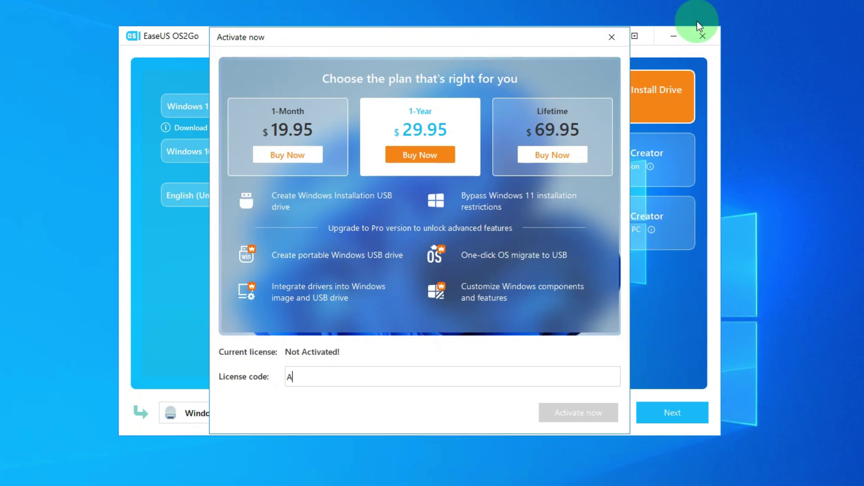
Step: Dismiss the OS2Go Activate now prompt without entering a license
click(612, 38)
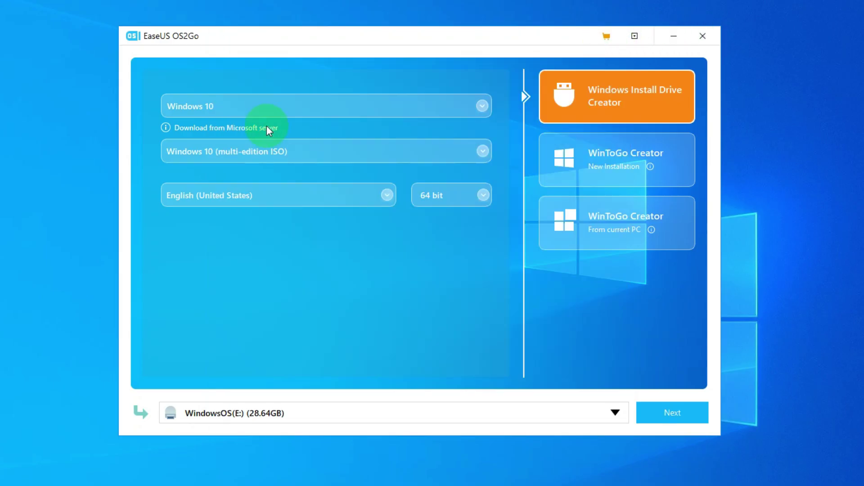
Step: Choose Windows 10, English (United States) and target drive WindowsOS(E:) for the install drive
click(294, 105)
click(254, 157)
click(304, 196)
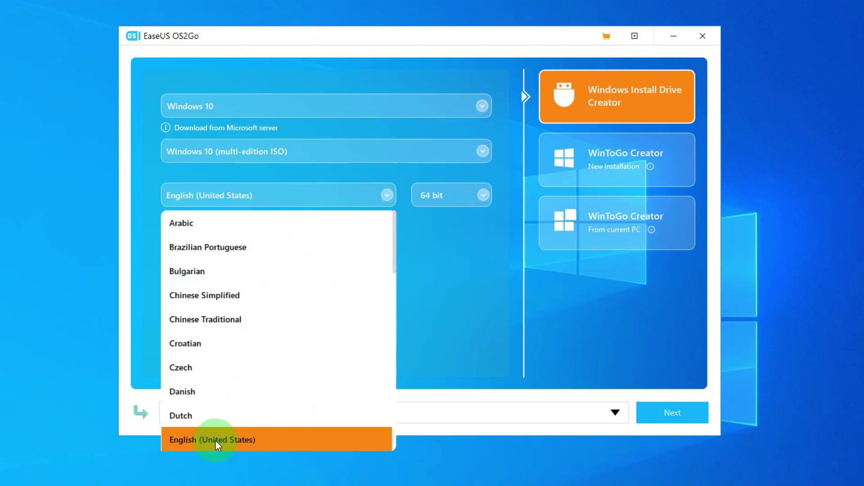
click(246, 443)
click(359, 411)
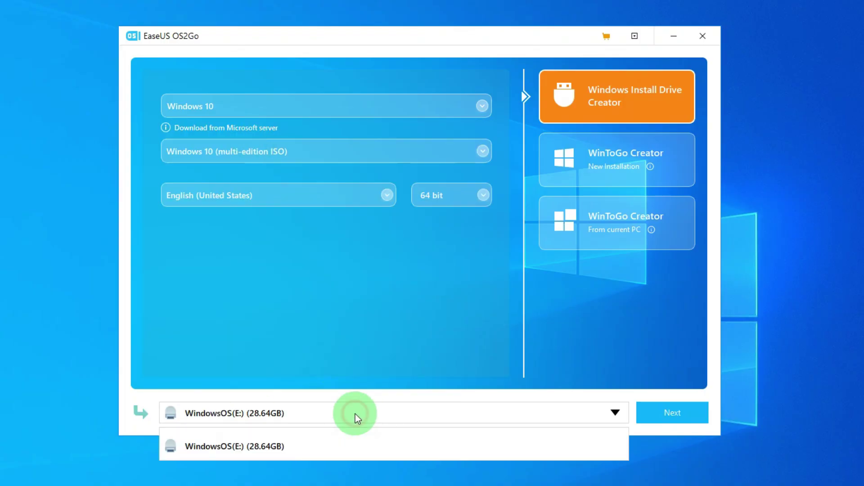
click(308, 450)
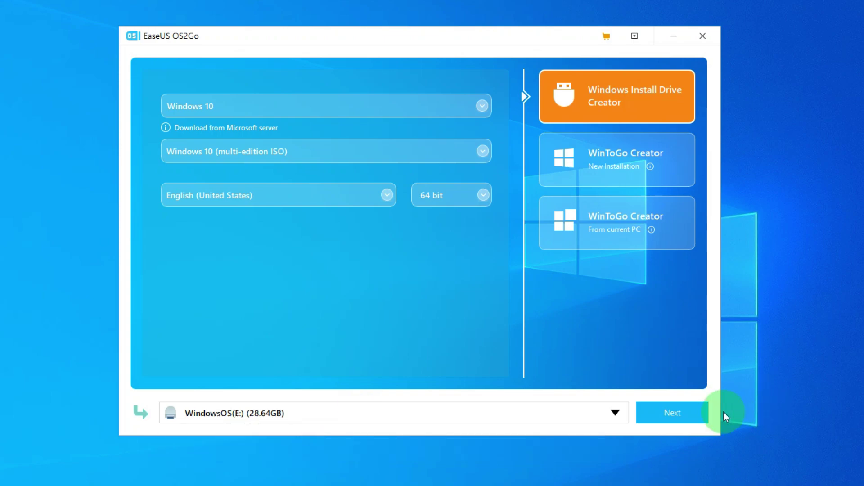
Step: Start creating the Windows 10 install drive, accepting that the USB will be erased
click(680, 420)
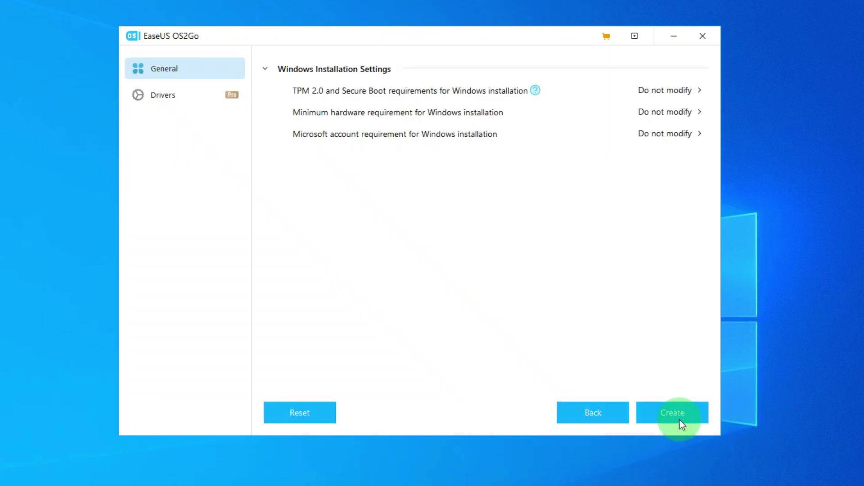
click(677, 414)
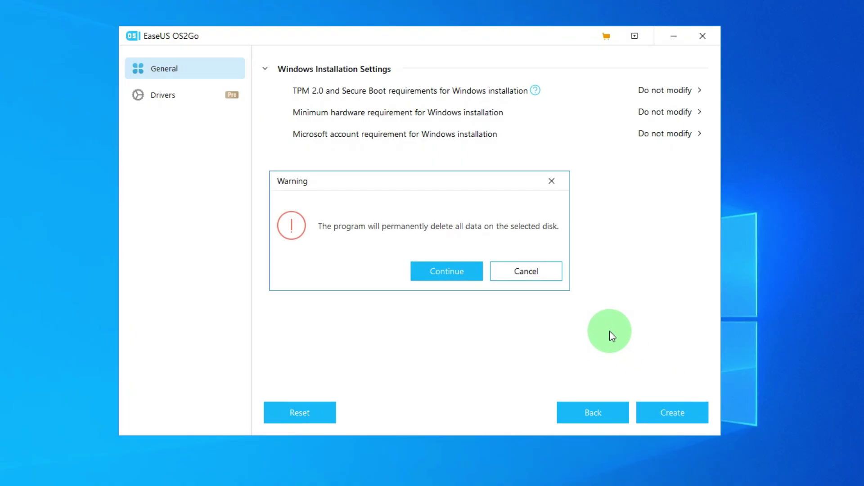
click(459, 273)
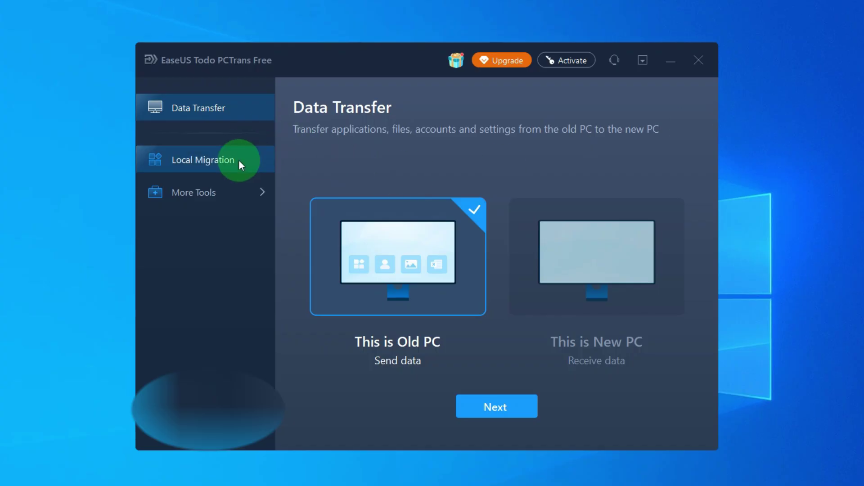
click(224, 171)
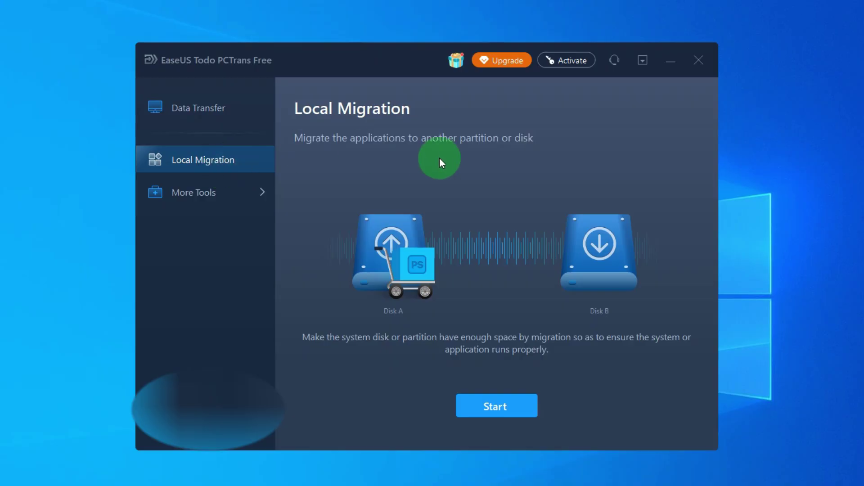
click(185, 192)
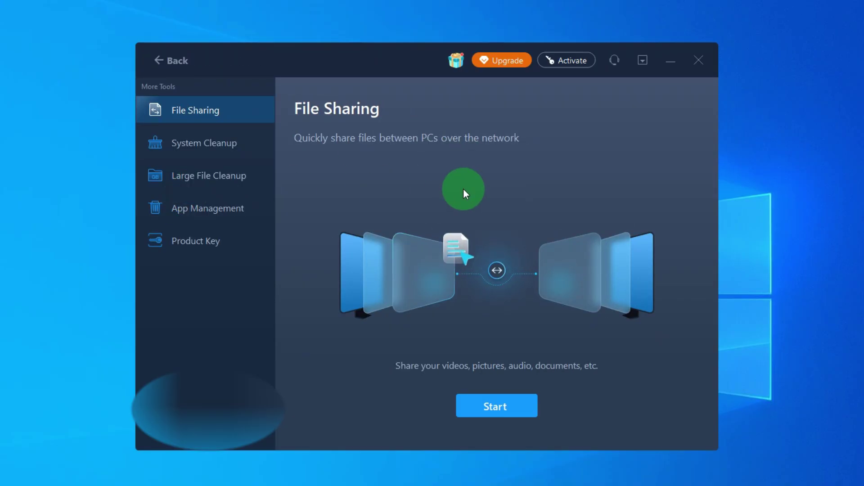
click(201, 145)
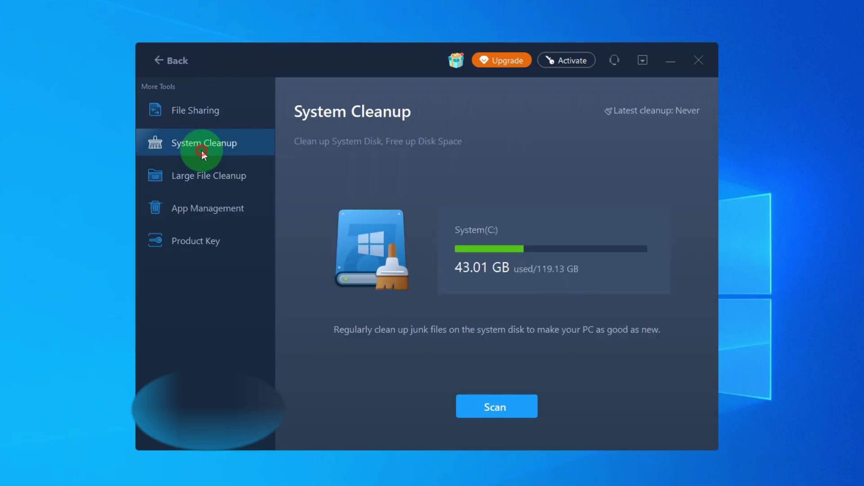
click(209, 214)
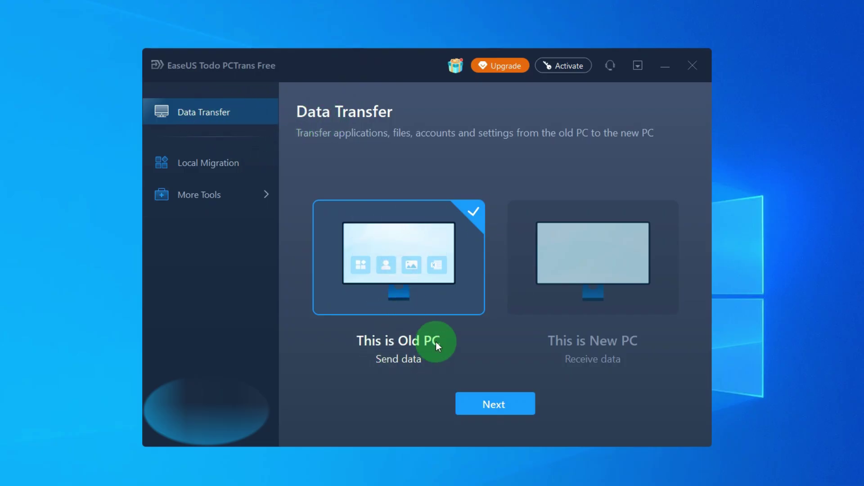
Step: Set up a transfer via backup from this old PC, naming the backup file 'My Data'
click(502, 408)
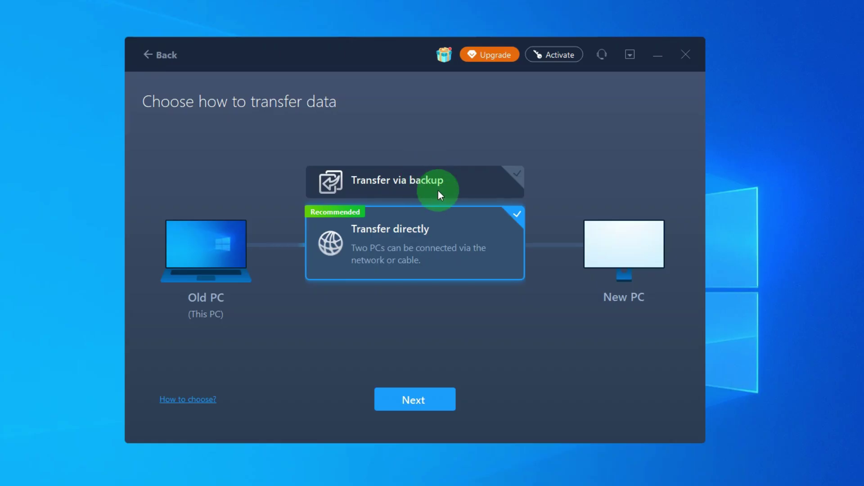
click(427, 184)
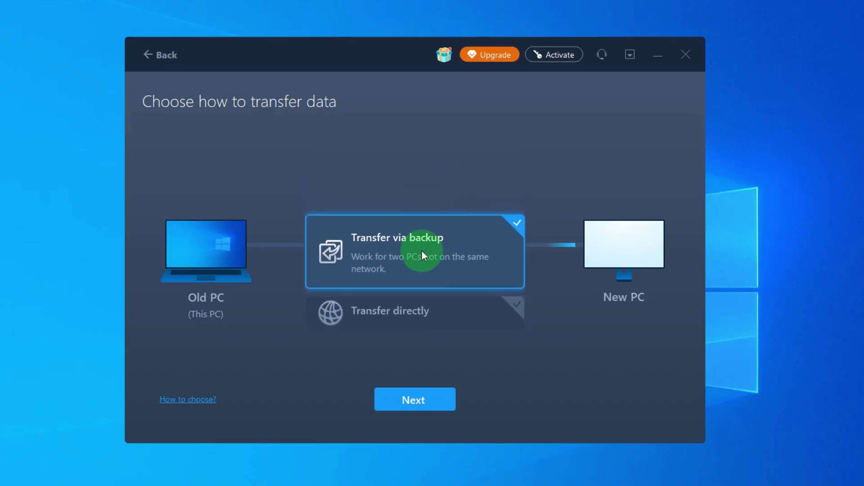
click(424, 404)
double_click(487, 217)
text(My Data)
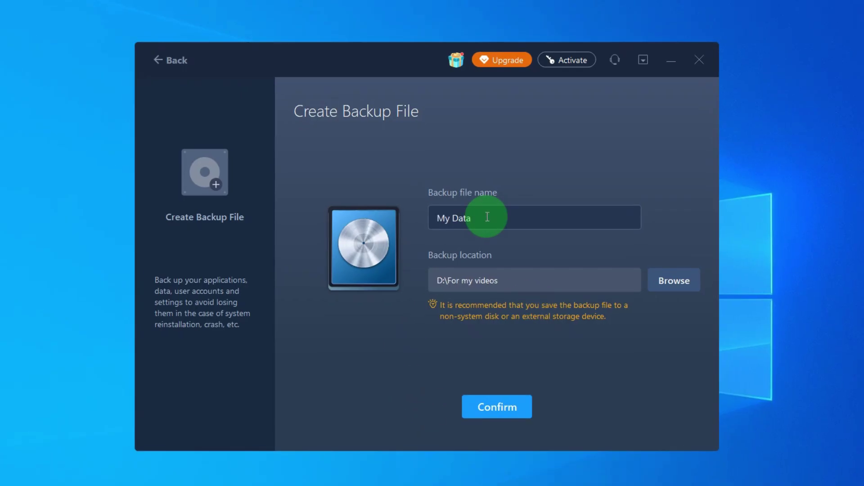
Step: Save the My Data backup to Local Disk (D:\) and confirm the backup settings
drag(483, 217, 433, 218)
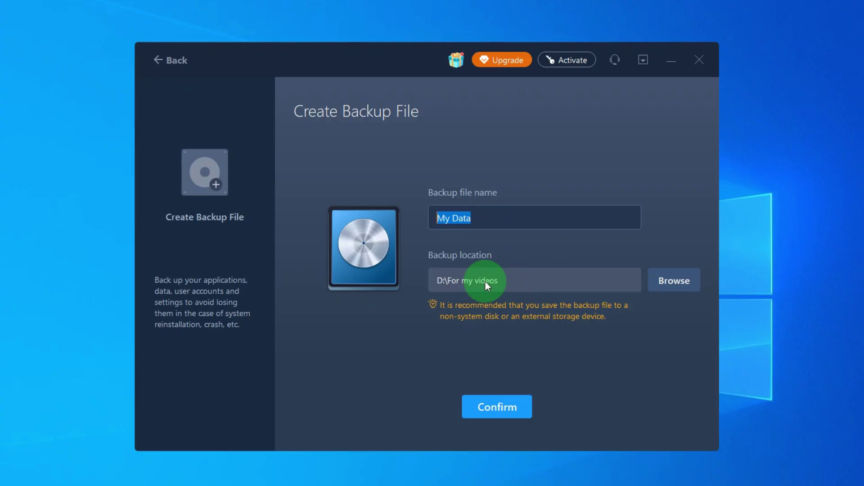
click(669, 284)
scroll(214, 155, up, 3)
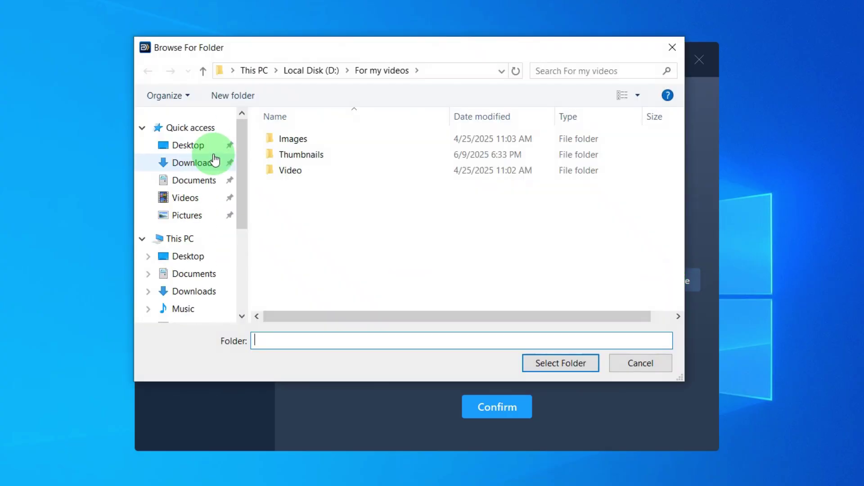
click(215, 240)
scroll(623, 230, down, 1)
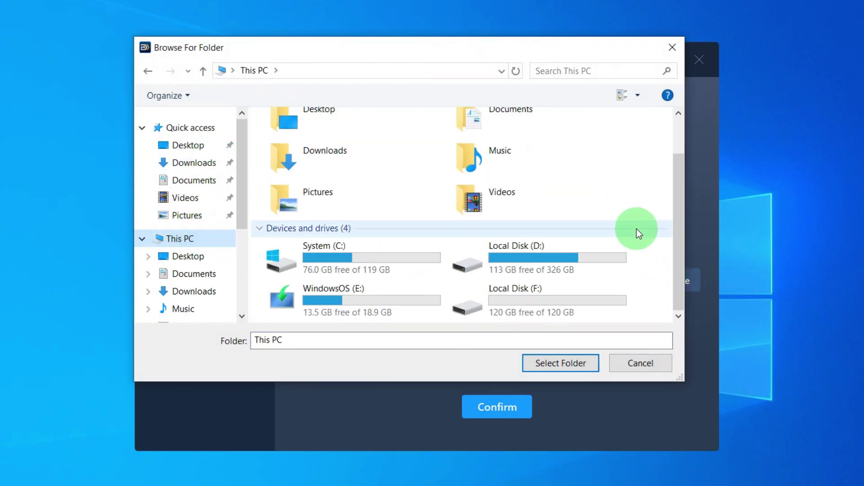
click(564, 260)
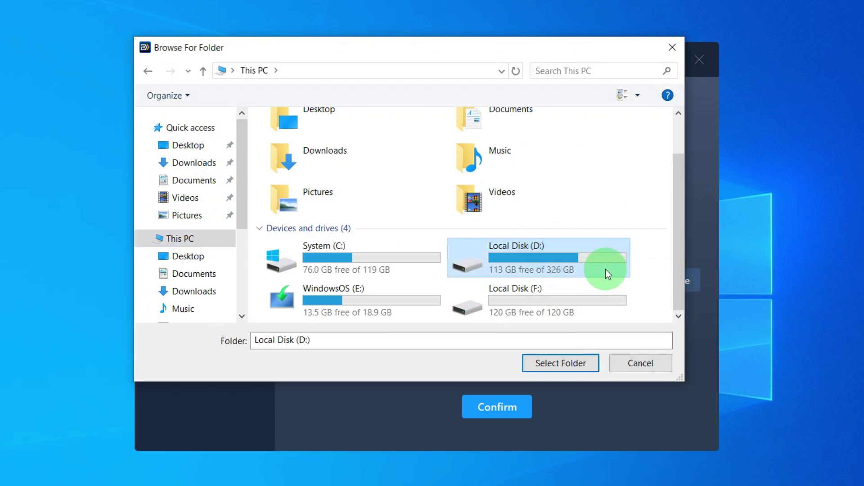
click(566, 365)
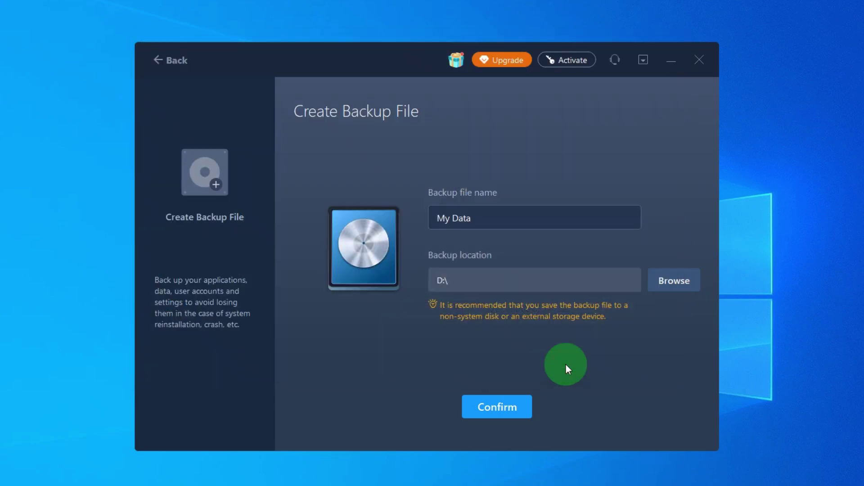
click(509, 406)
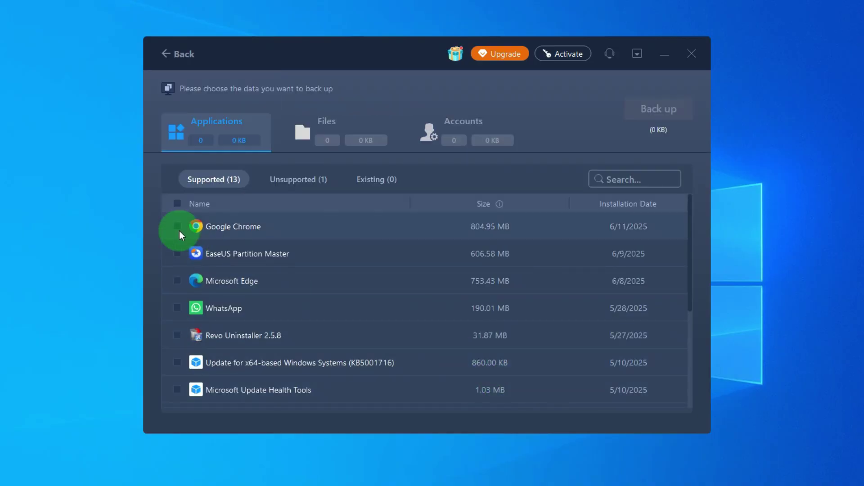
Step: Include all 13 applications and the System (C:) drive files in the backup
click(179, 203)
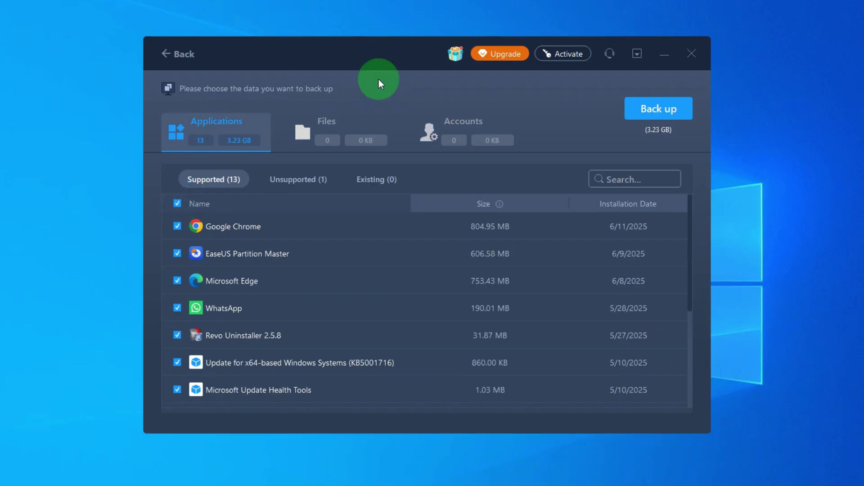
click(346, 119)
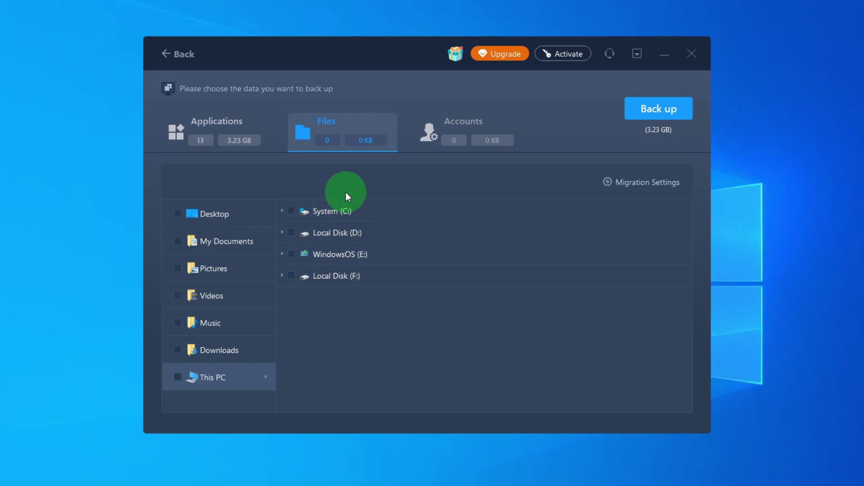
click(292, 211)
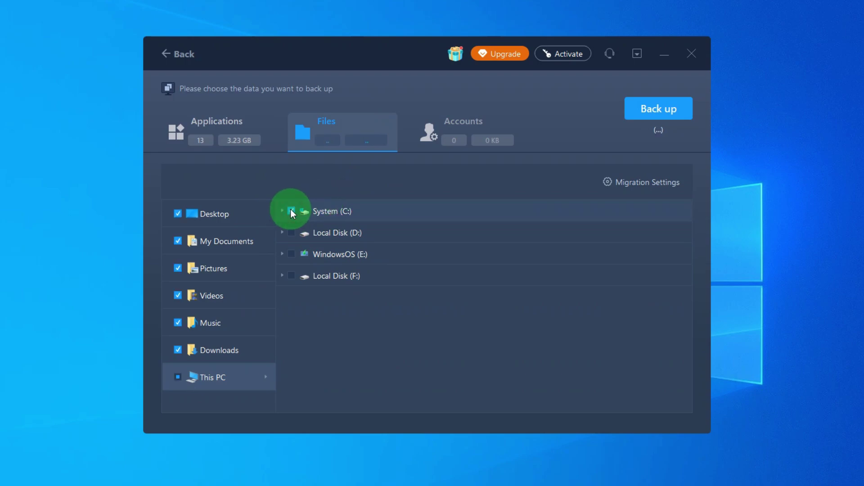
Step: Add the WiFi settings and the local user account to the backup
click(479, 124)
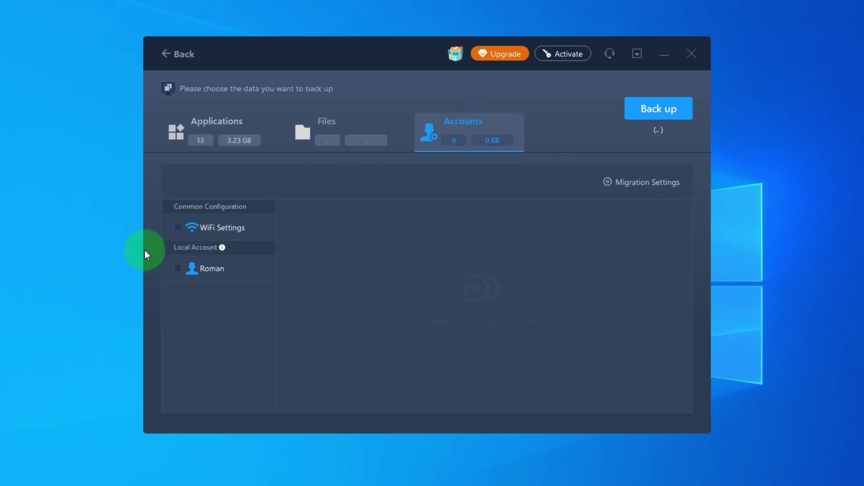
click(178, 228)
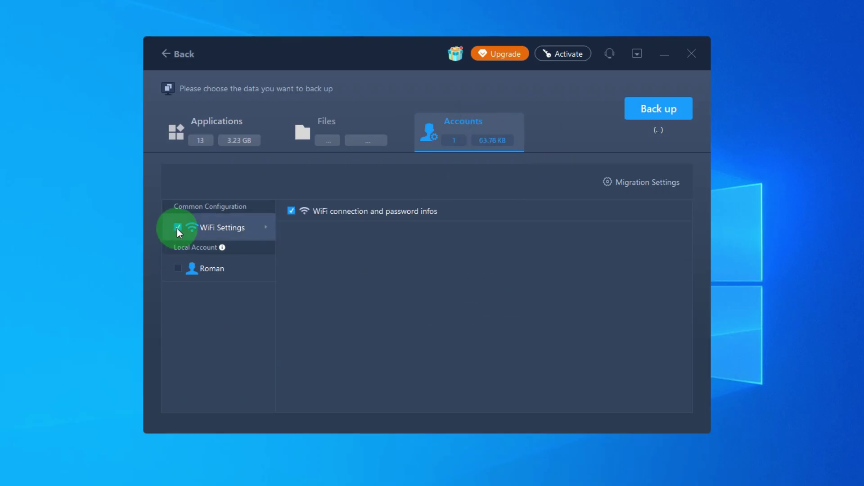
click(178, 270)
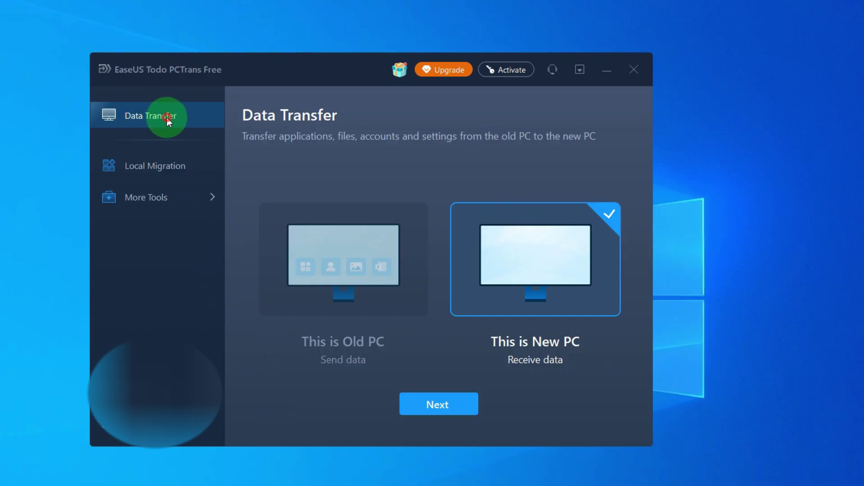
Step: Mark this machine as the new PC and choose to restore from a backup file
click(556, 267)
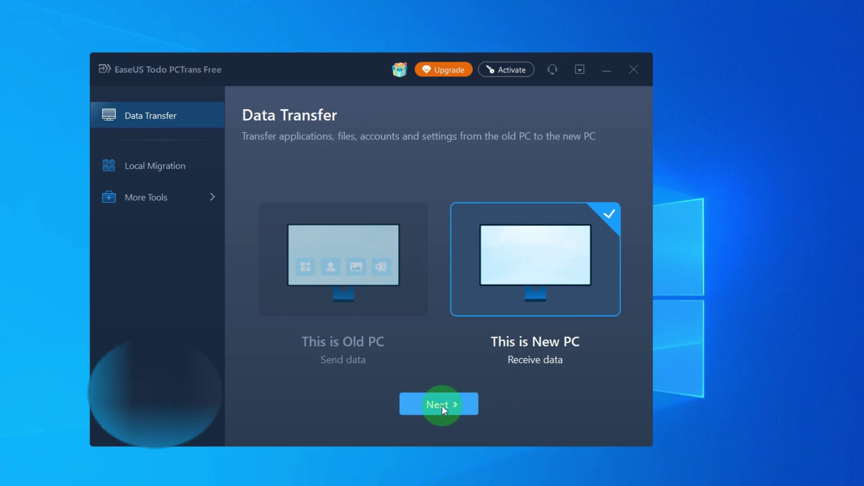
click(442, 406)
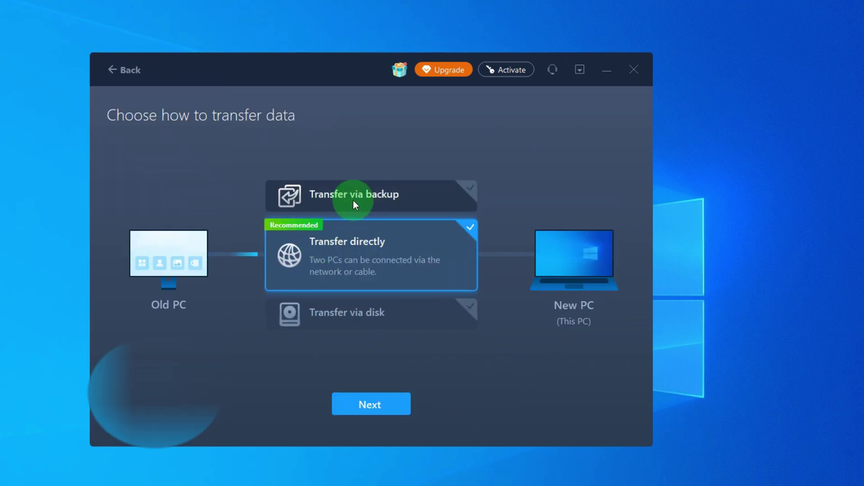
click(378, 201)
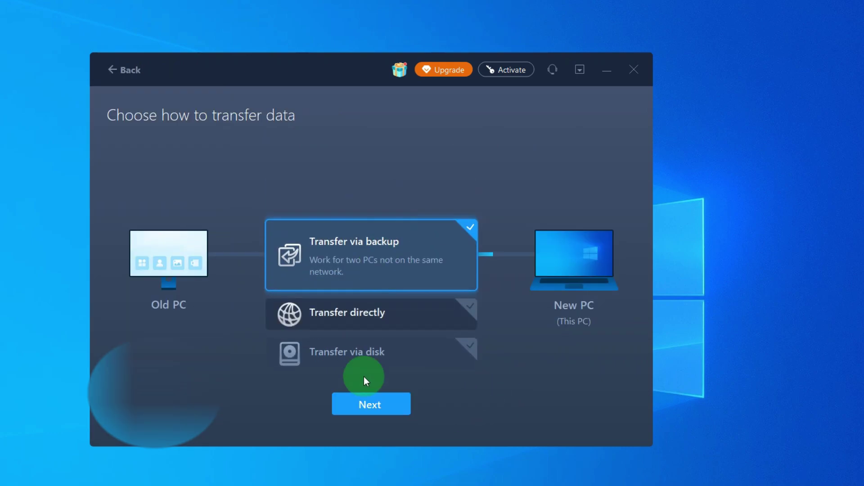
click(375, 407)
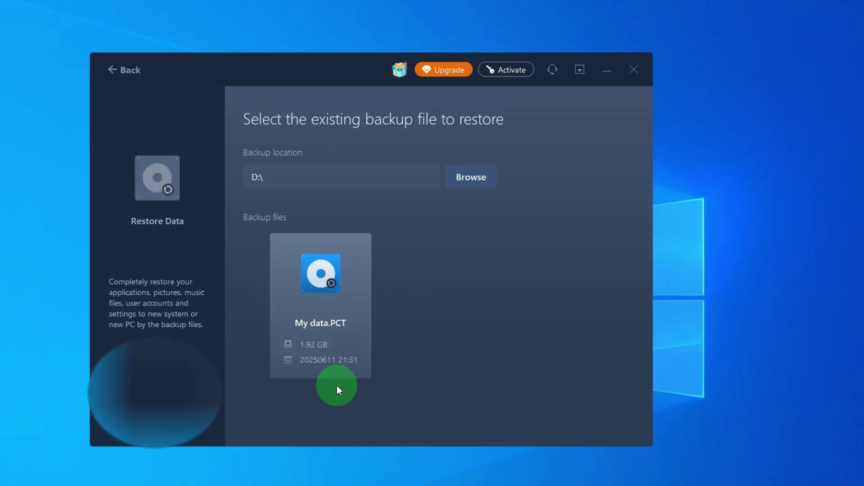